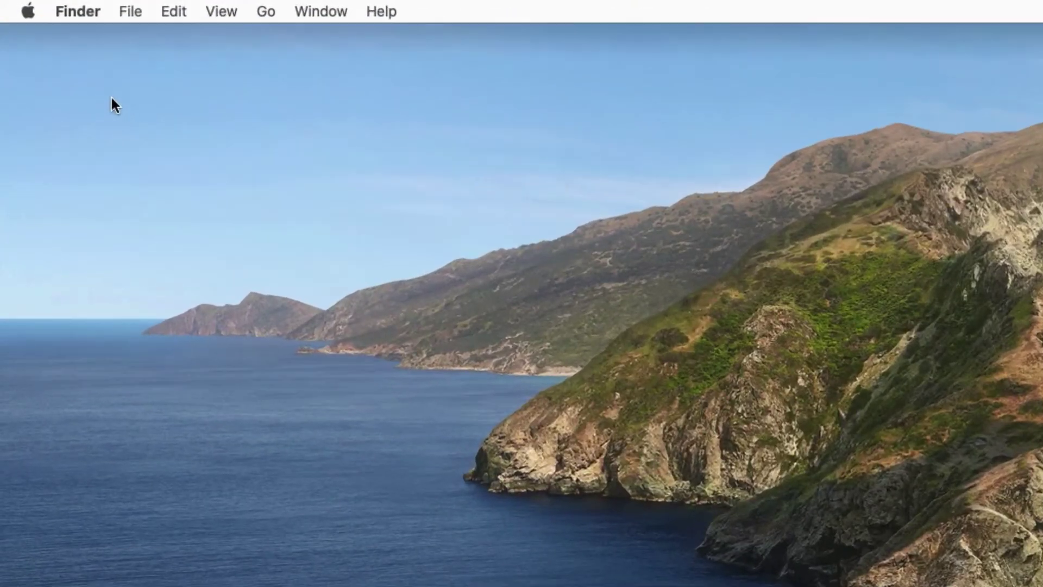
# - Check About This Mac, then run java in Terminal to get the JDK install prompt
pyautogui.click(14, 6)
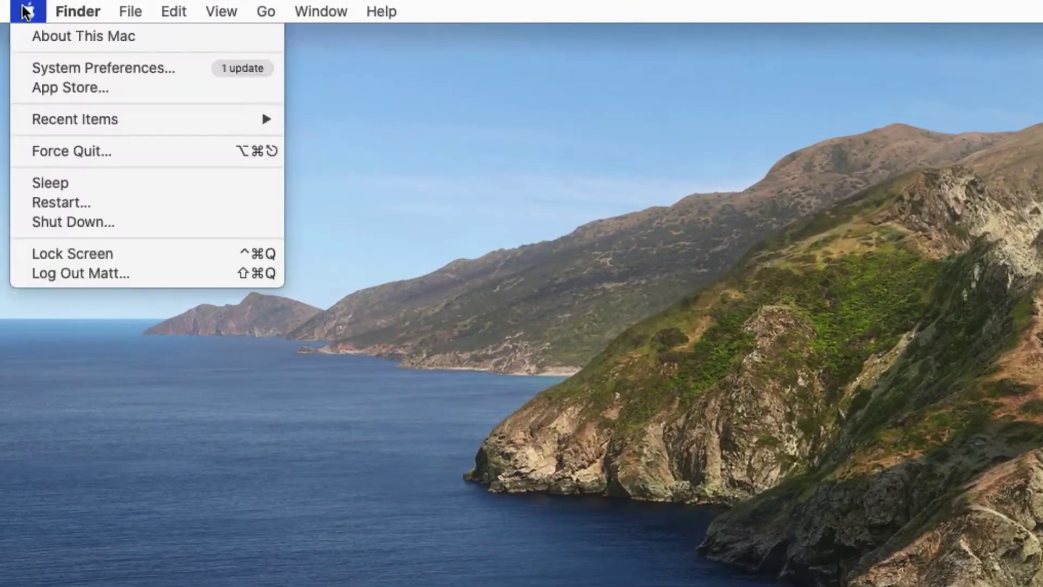
pyautogui.click(31, 37)
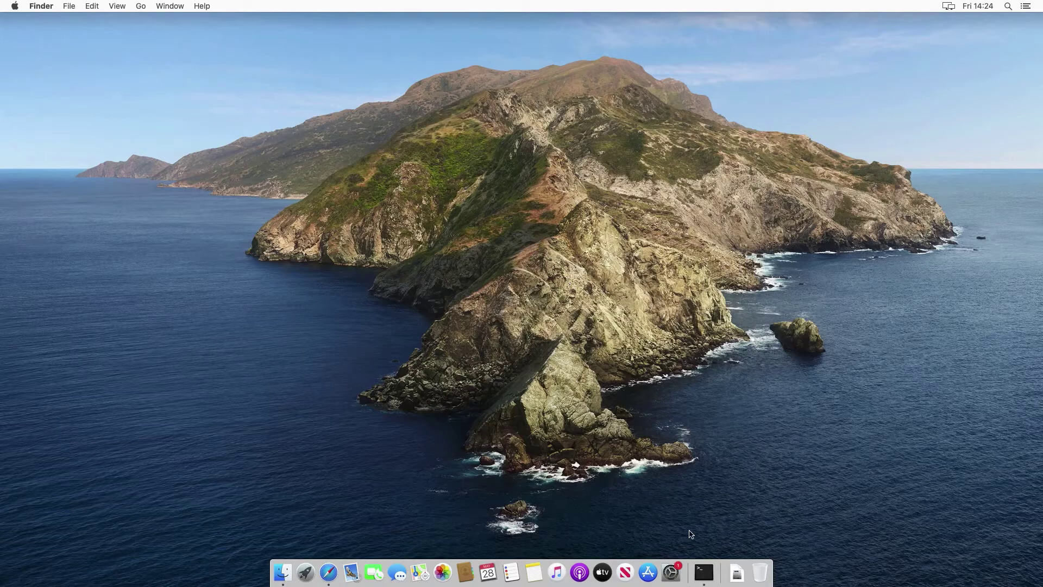
pyautogui.click(703, 572)
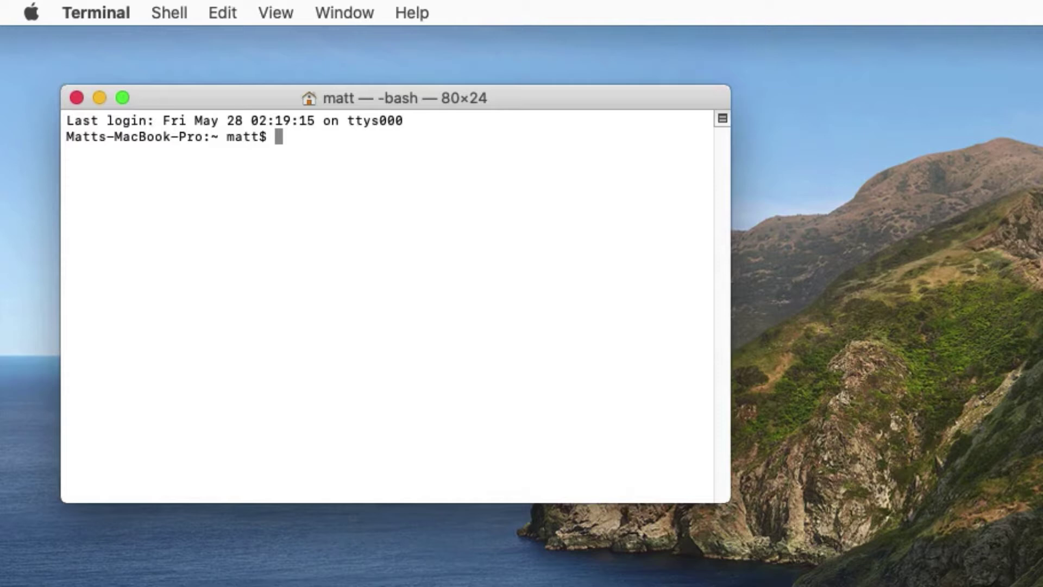
pyautogui.write('java')
pyautogui.press('Return')
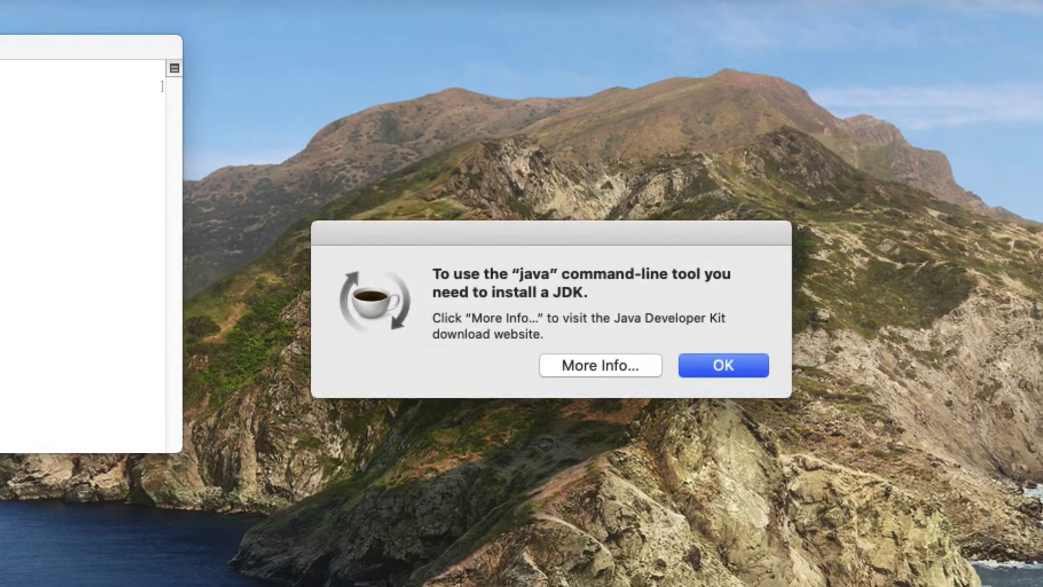
# - Open Oracle's Java SE Downloads page, accept all cookies, and scroll to the Java SE 8 section
pyautogui.click(594, 368)
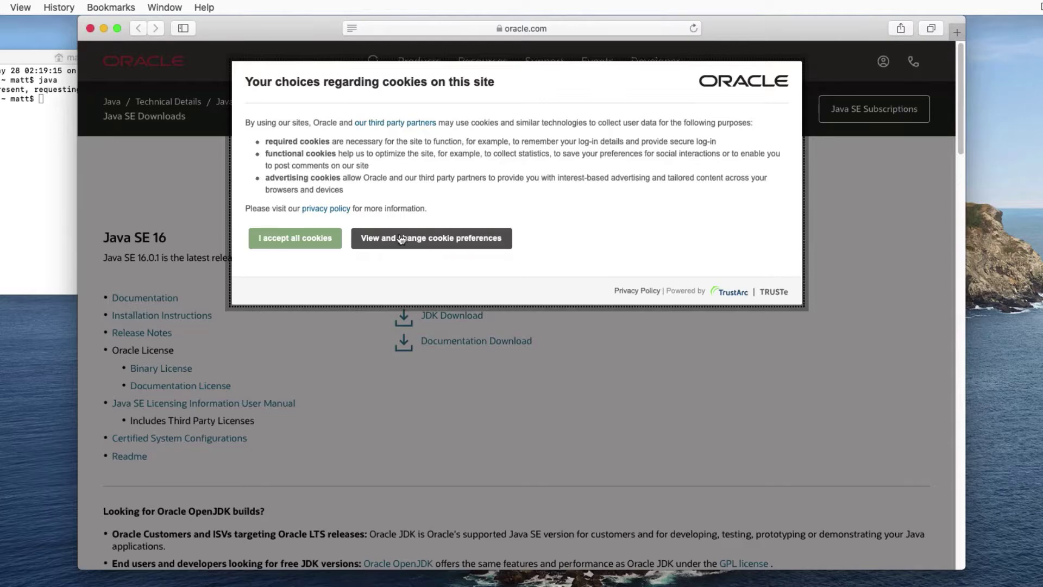
pyautogui.click(306, 239)
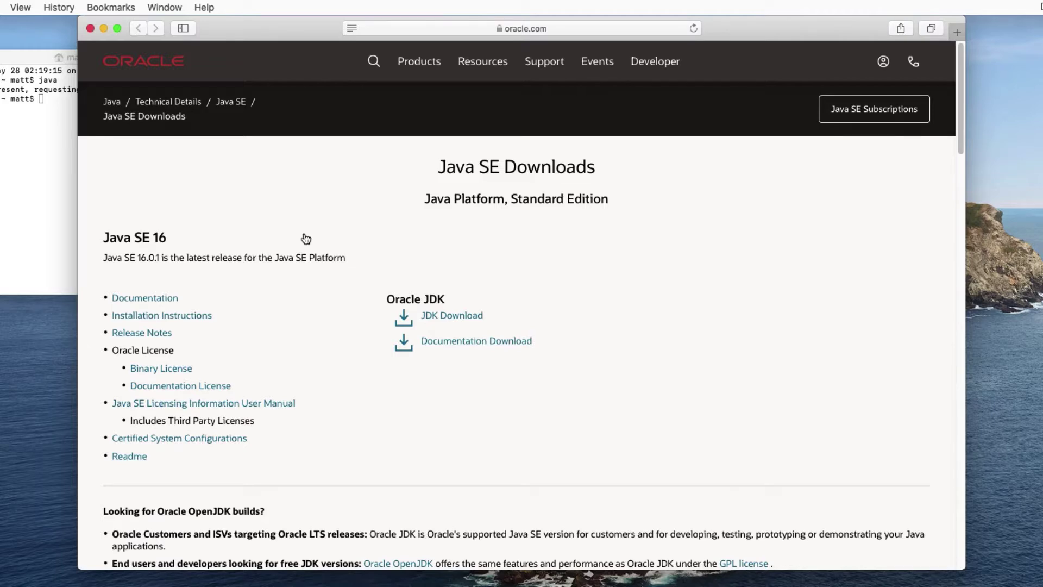
pyautogui.scroll(-6, 306, 239)
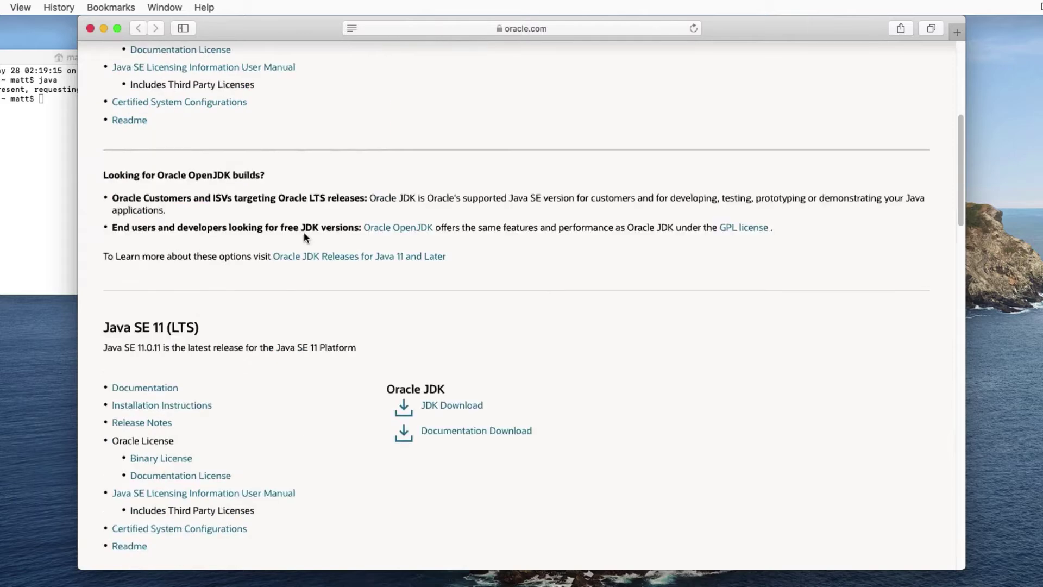
pyautogui.scroll(-3, 304, 233)
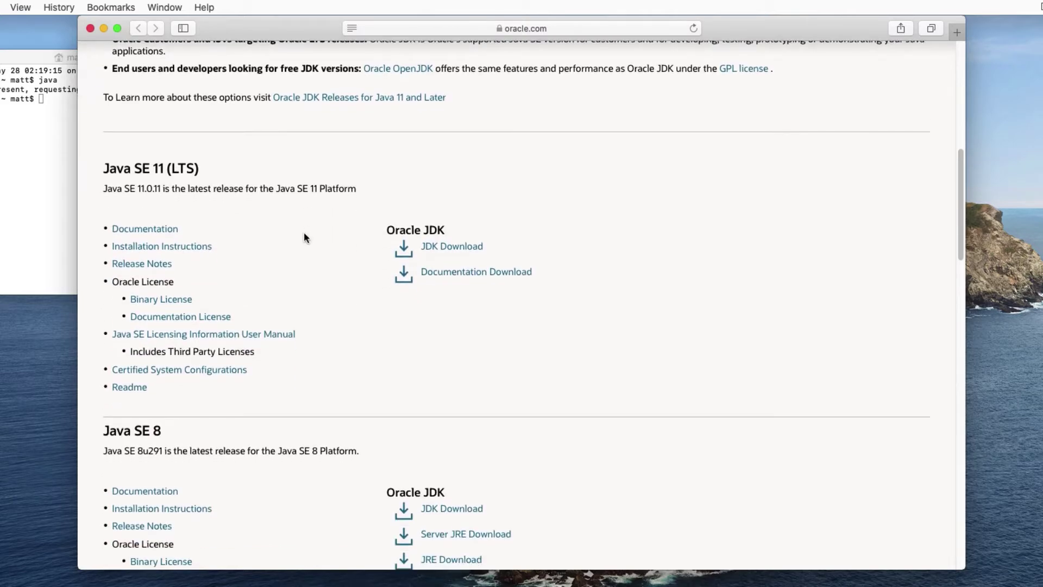
pyautogui.scroll(-5, 304, 237)
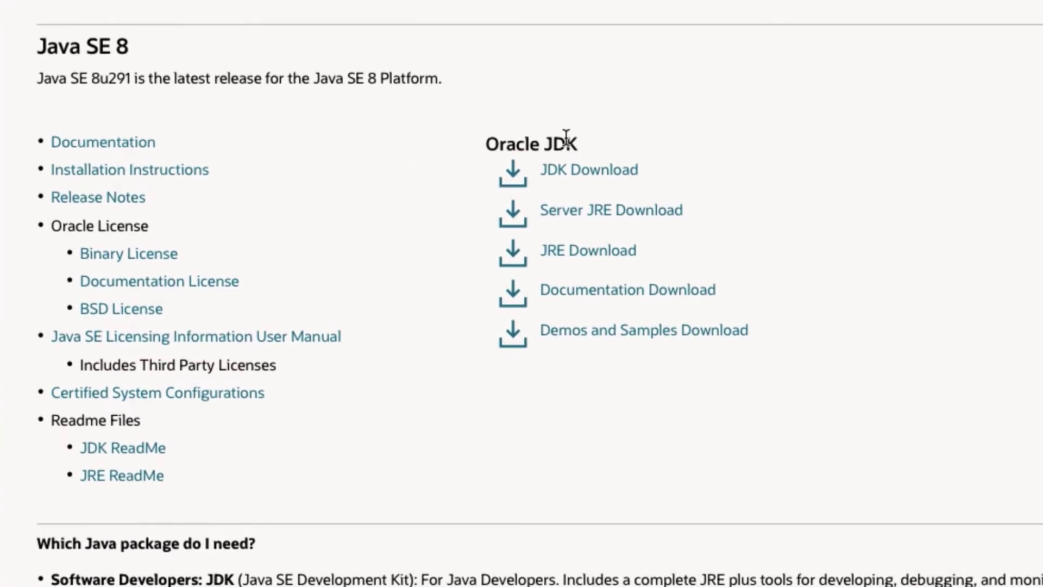
# - Open the Java SE 8 JDK download page, stay on the current site, and scroll to the 8u291 file table
pyautogui.click(584, 170)
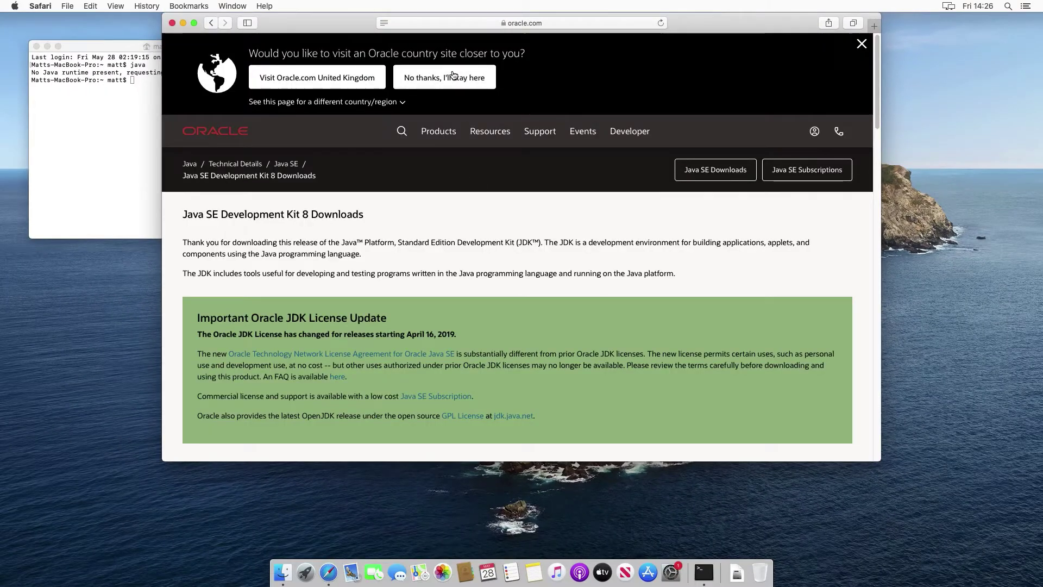
pyautogui.click(454, 75)
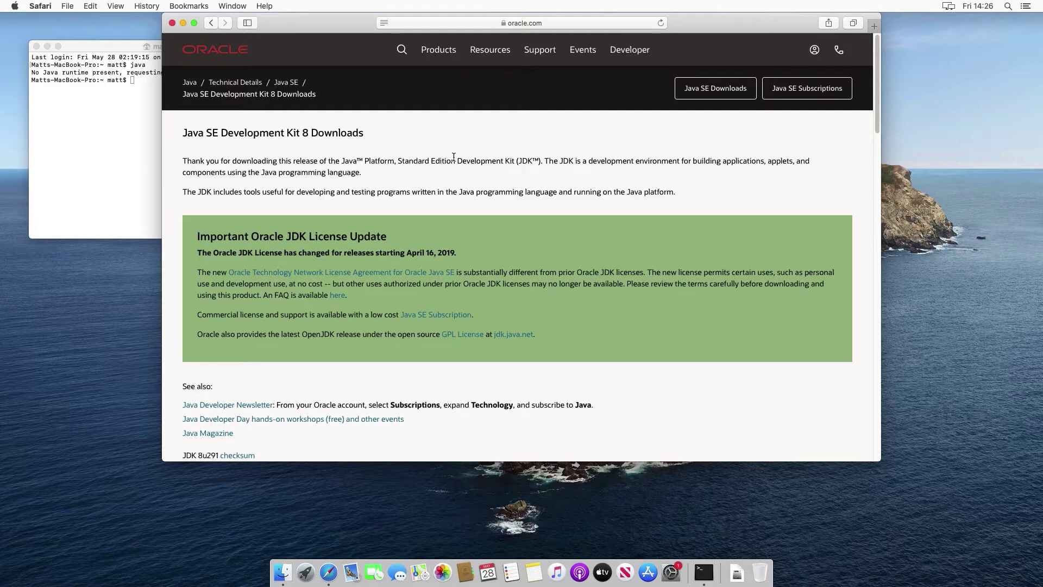
pyautogui.scroll(-3, 456, 173)
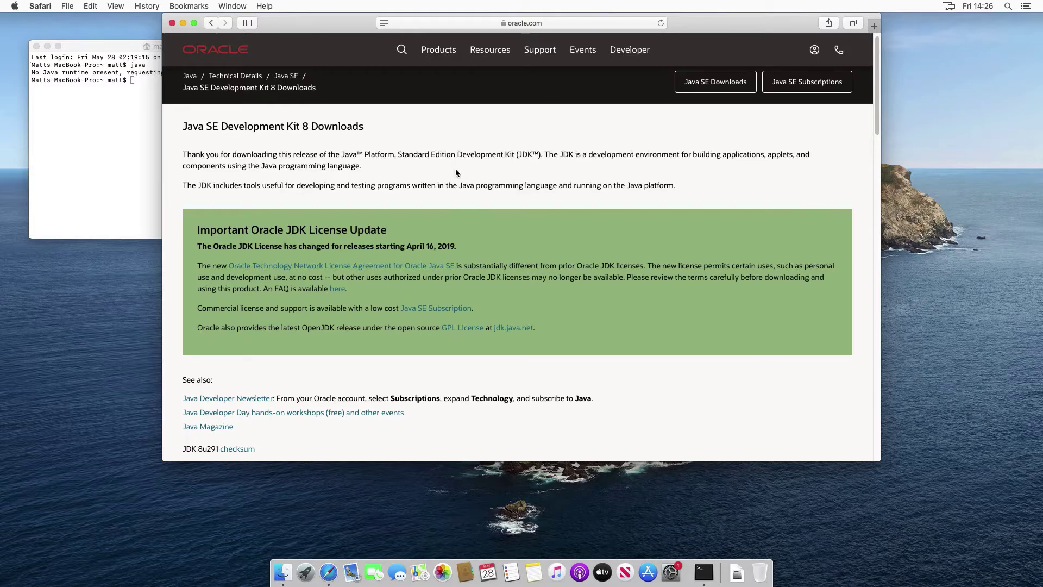
pyautogui.scroll(-7, 456, 169)
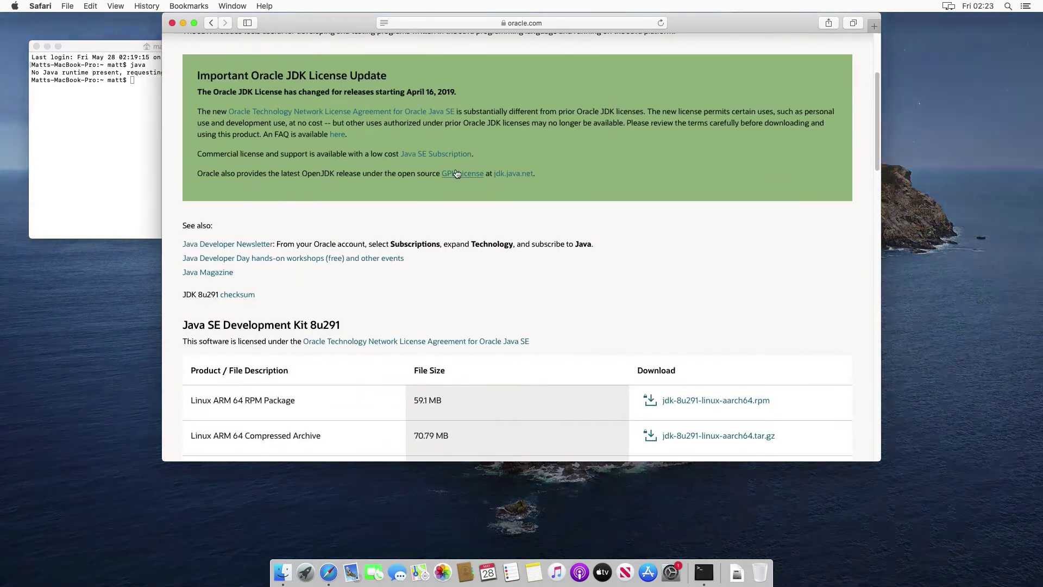
pyautogui.scroll(-3, 456, 173)
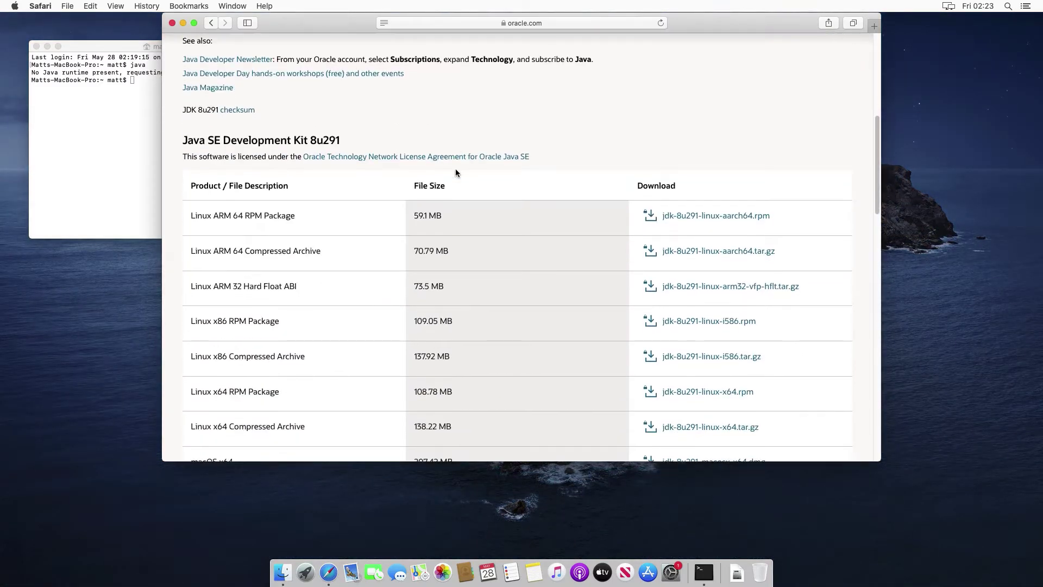
pyautogui.scroll(-2, 455, 173)
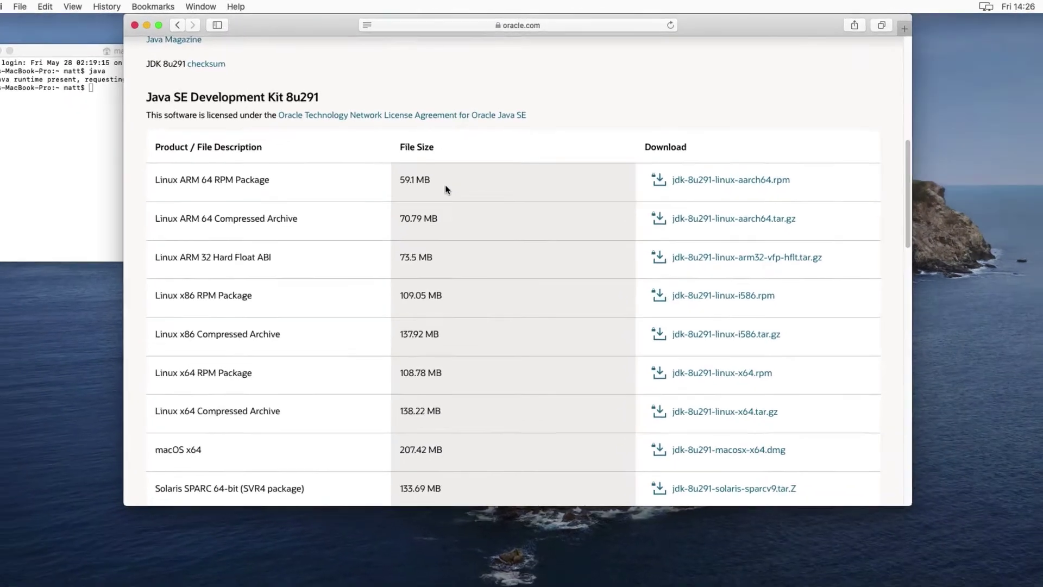
pyautogui.scroll(-2, 455, 173)
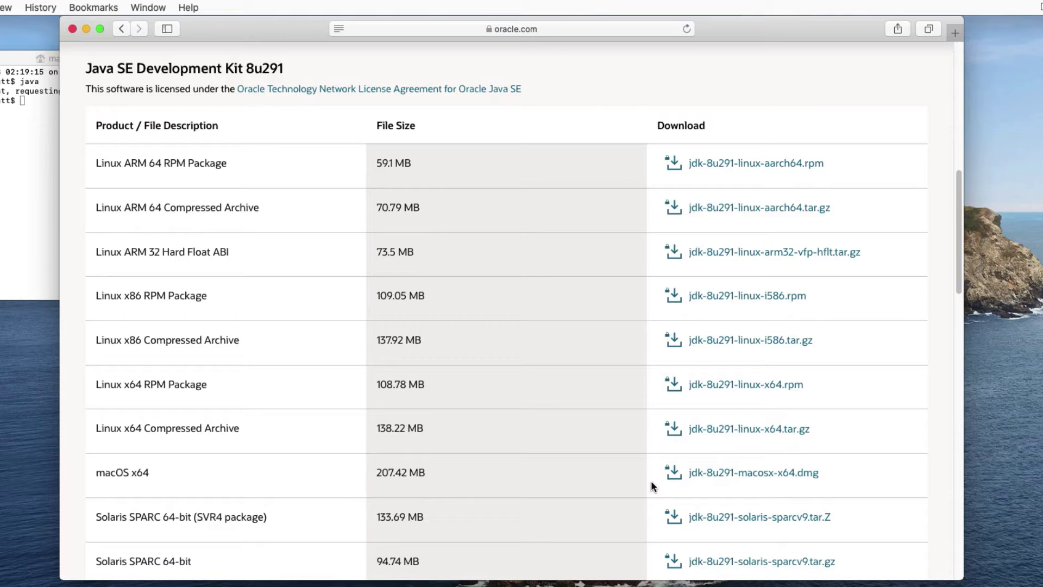
# - Accept the license for jdk-8u291-macosx-x64.dmg and start its download, reaching the Oracle sign-in page
pyautogui.click(725, 476)
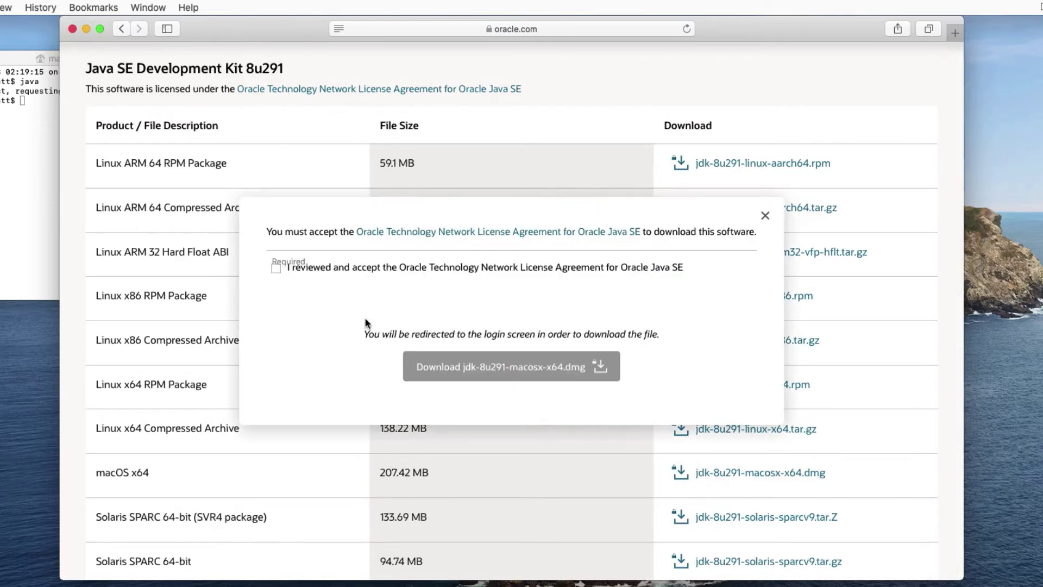
pyautogui.click(276, 269)
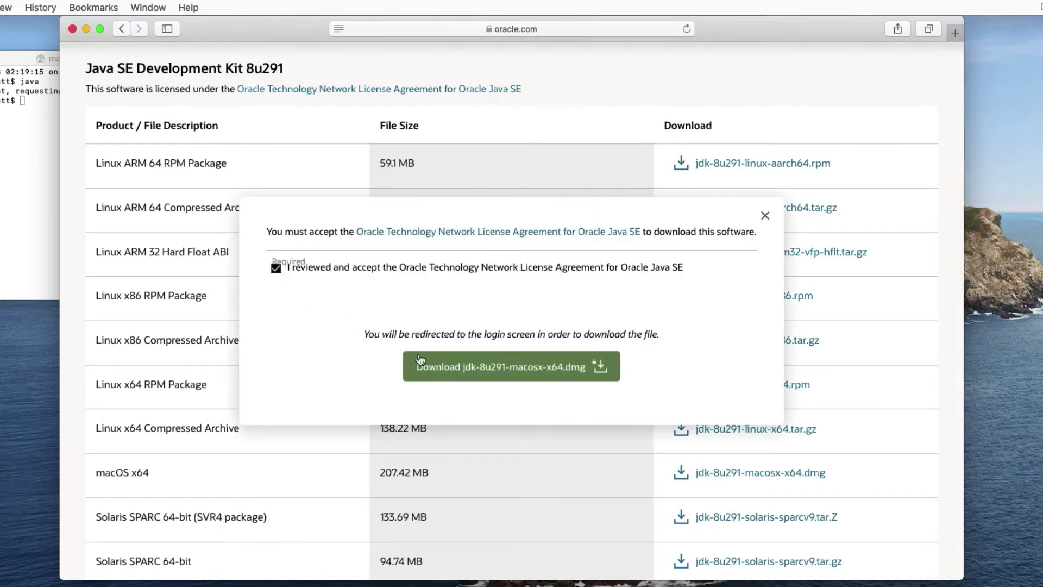
pyautogui.click(434, 368)
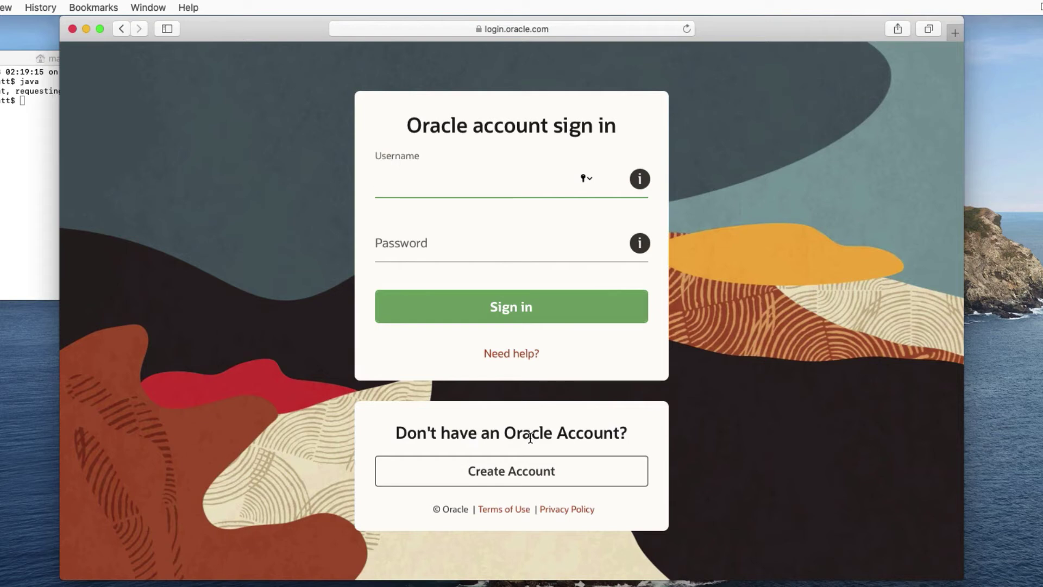
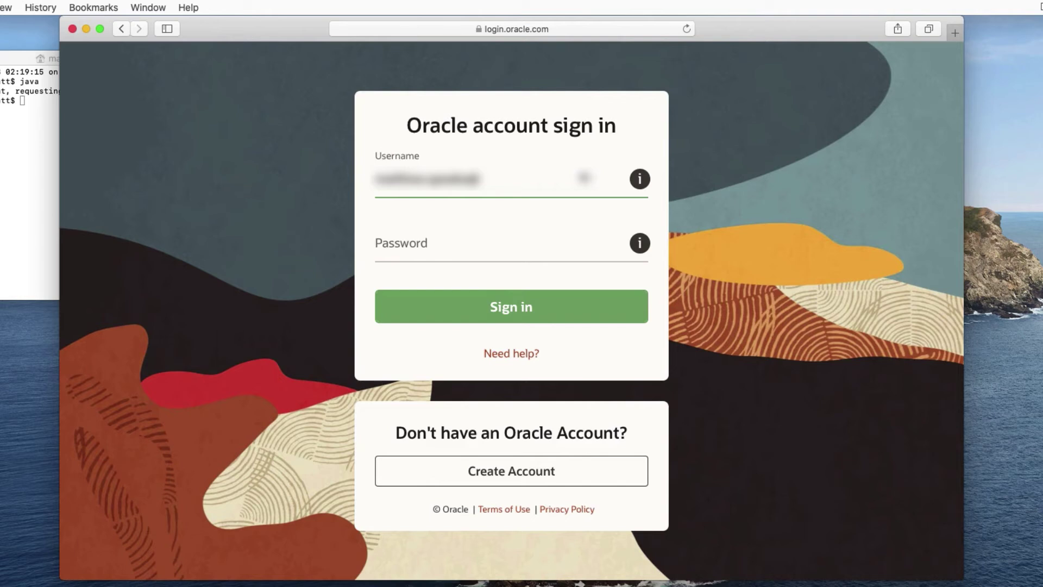
# - Sign in with the Oracle account's e-mail and password, skip saving the password, and allow downloads
pyautogui.press('Tab')
pyautogui.write('****')
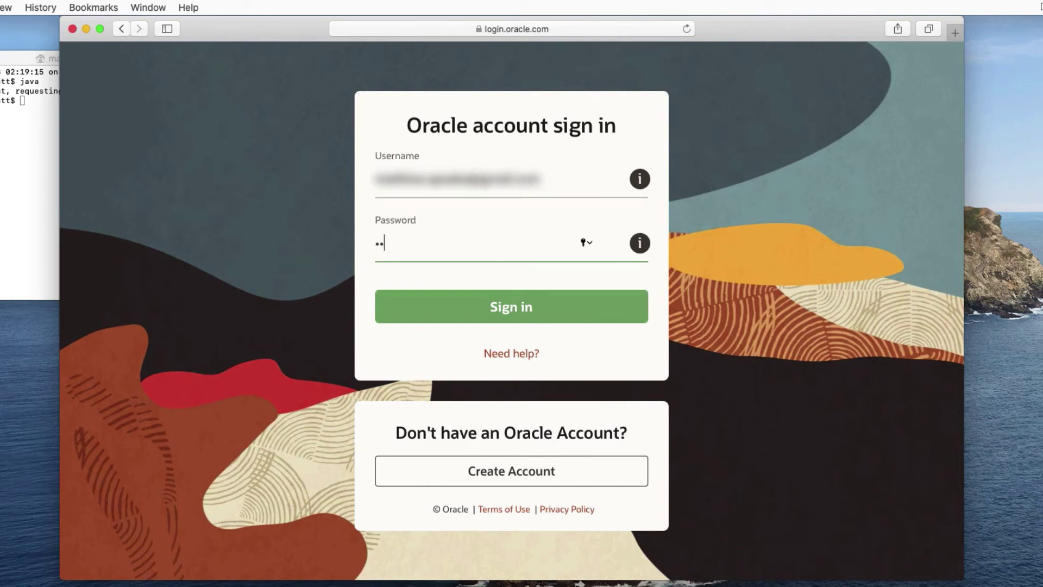
pyautogui.write('*******')
pyautogui.click(554, 309)
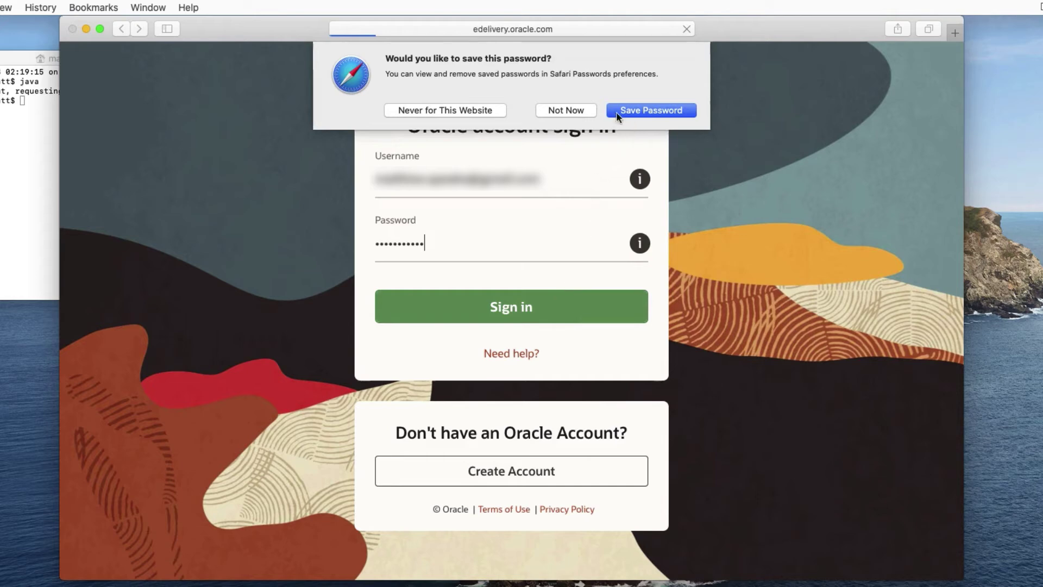
pyautogui.click(580, 111)
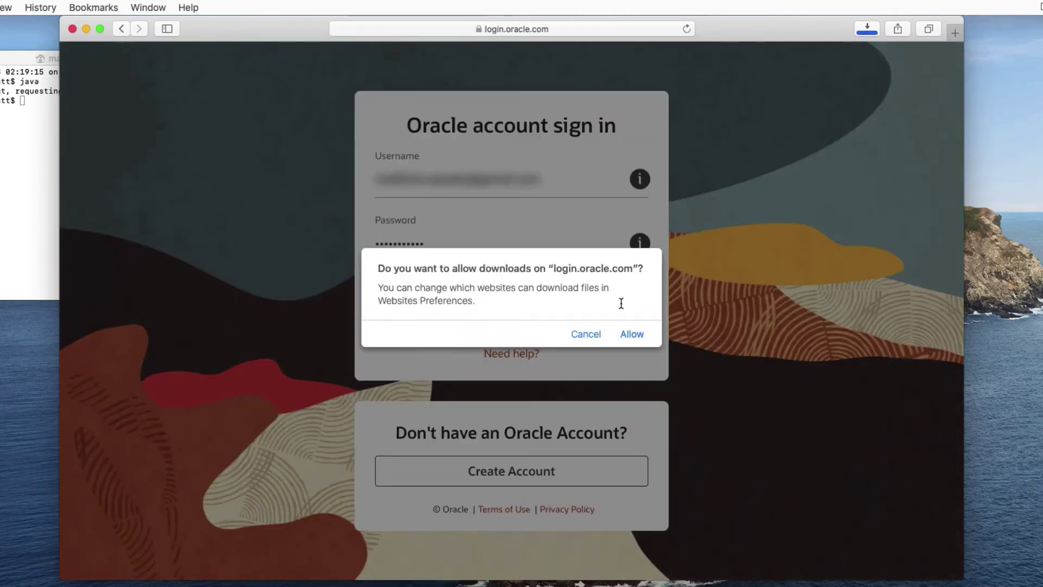
pyautogui.click(632, 335)
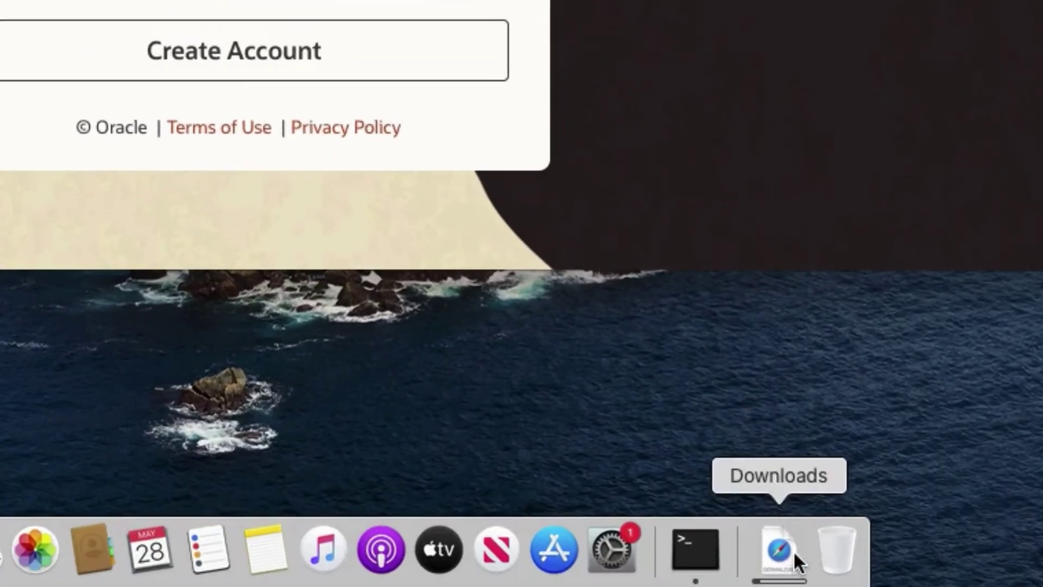
# - Mount jdk-8u291-macosx-x64.dmg from the Downloads stack, then close Safari and Terminal
pyautogui.click(793, 550)
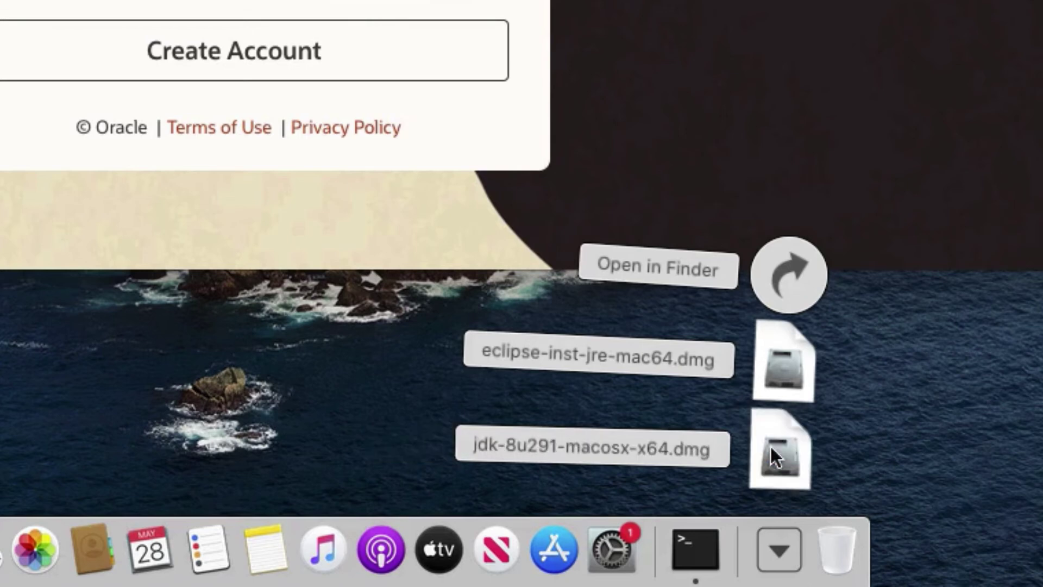
pyautogui.click(767, 455)
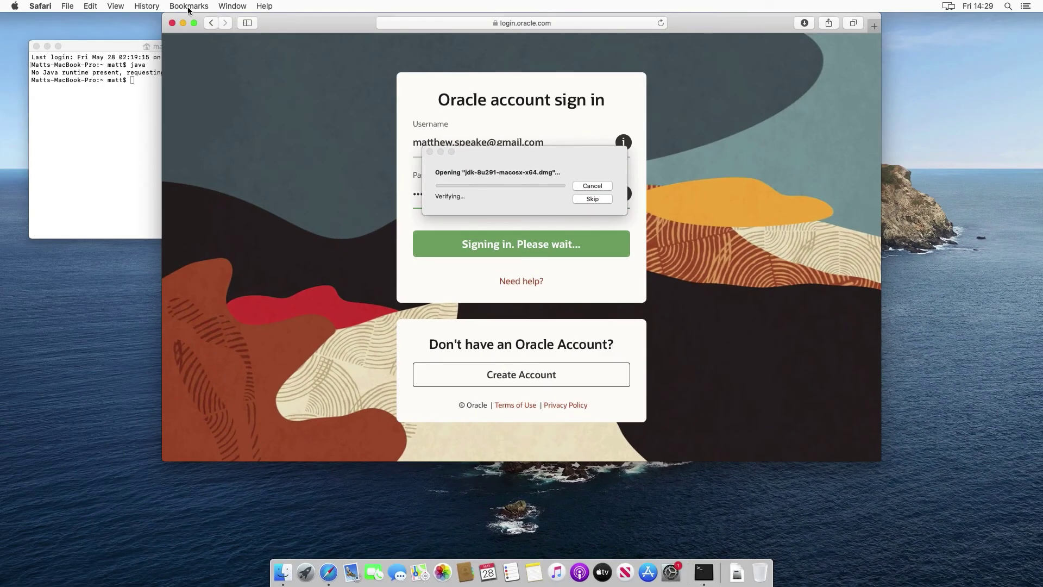
pyautogui.click(170, 23)
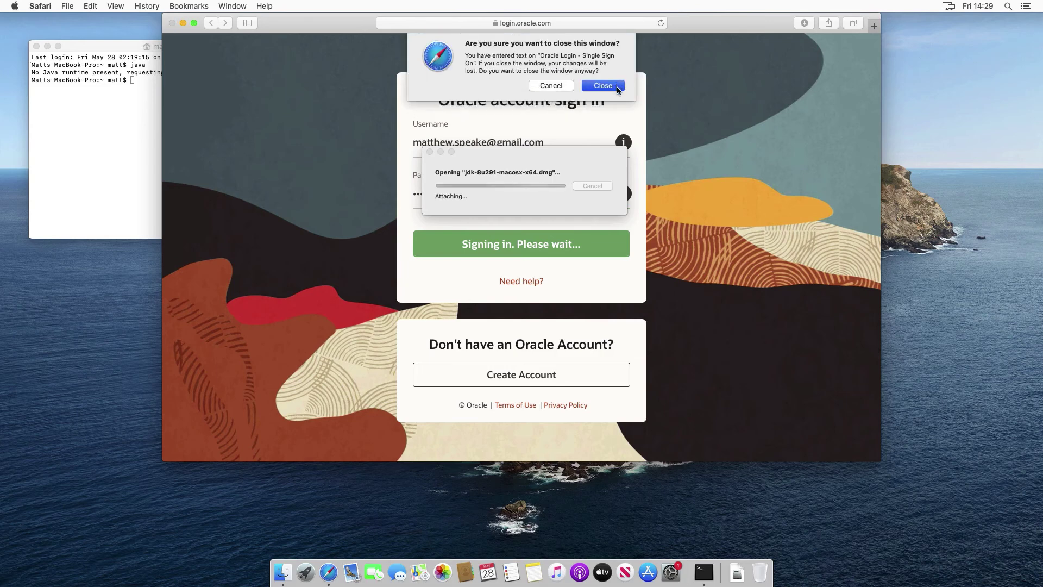
pyautogui.click(618, 86)
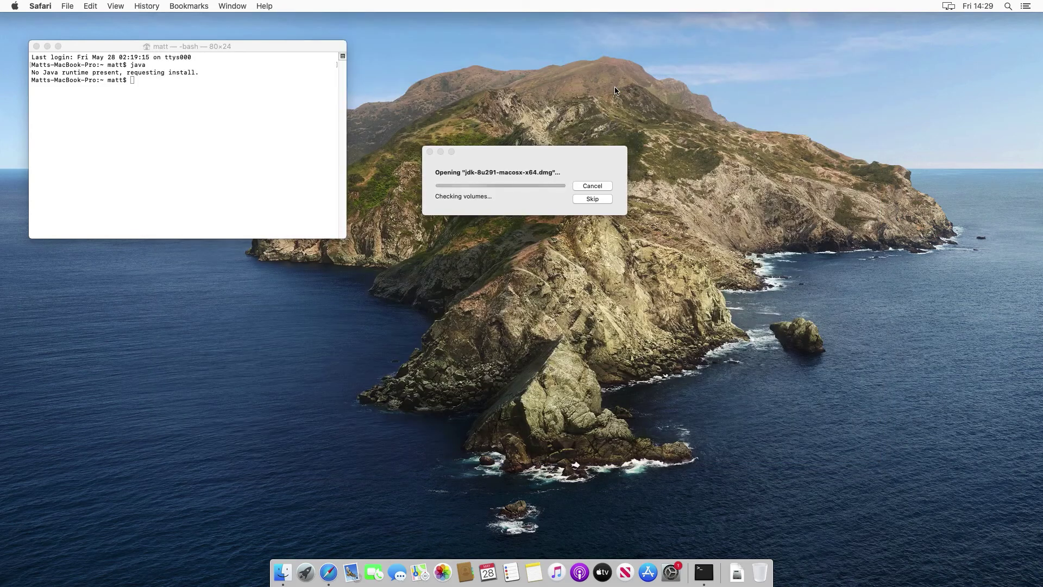
pyautogui.click(36, 46)
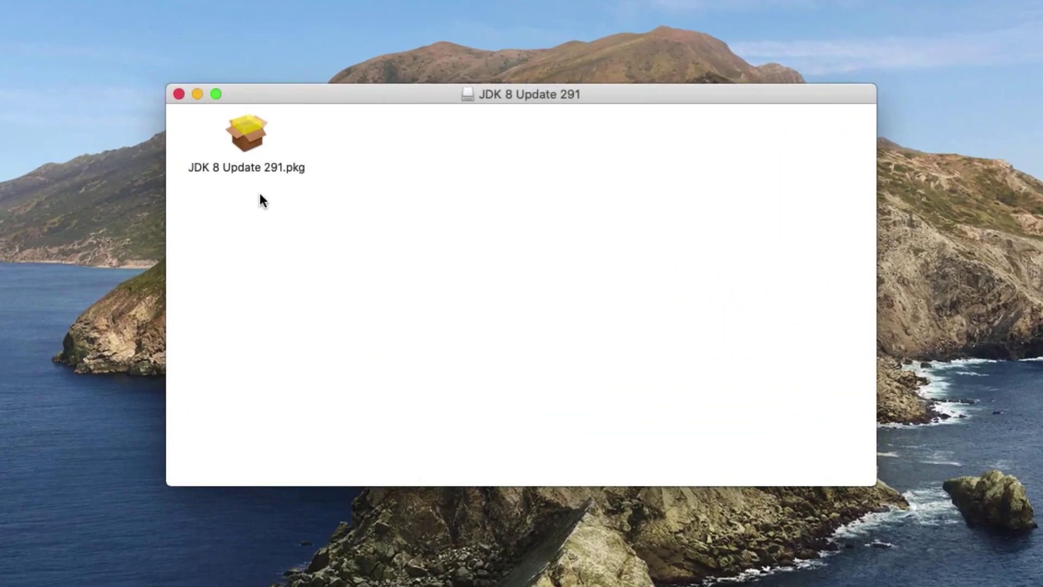
# - Run JDK 8 Update 291.pkg with a standard install using the admin password, then keep the package
pyautogui.click(249, 134)
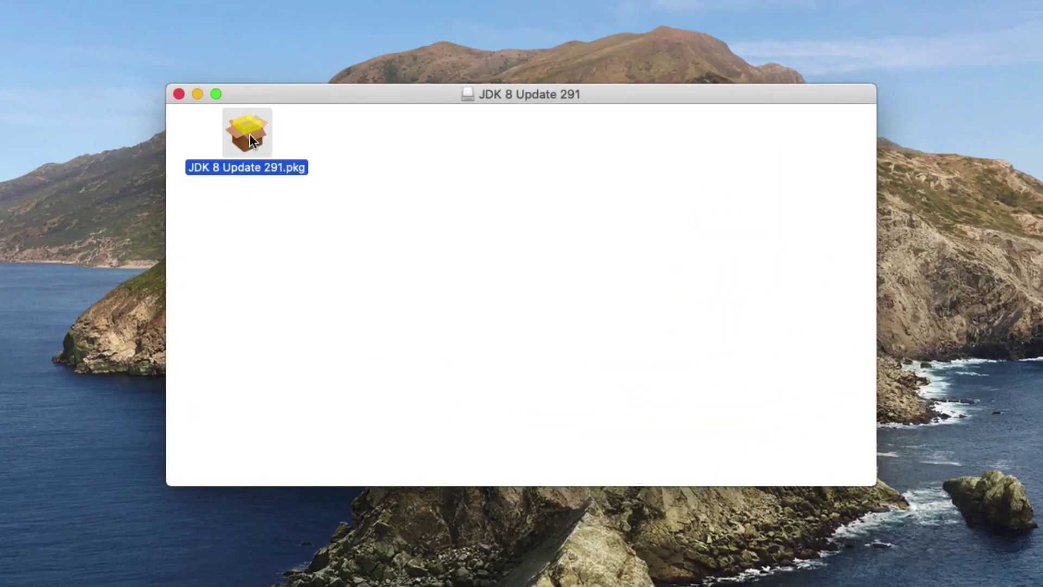
pyautogui.doubleClick(249, 133)
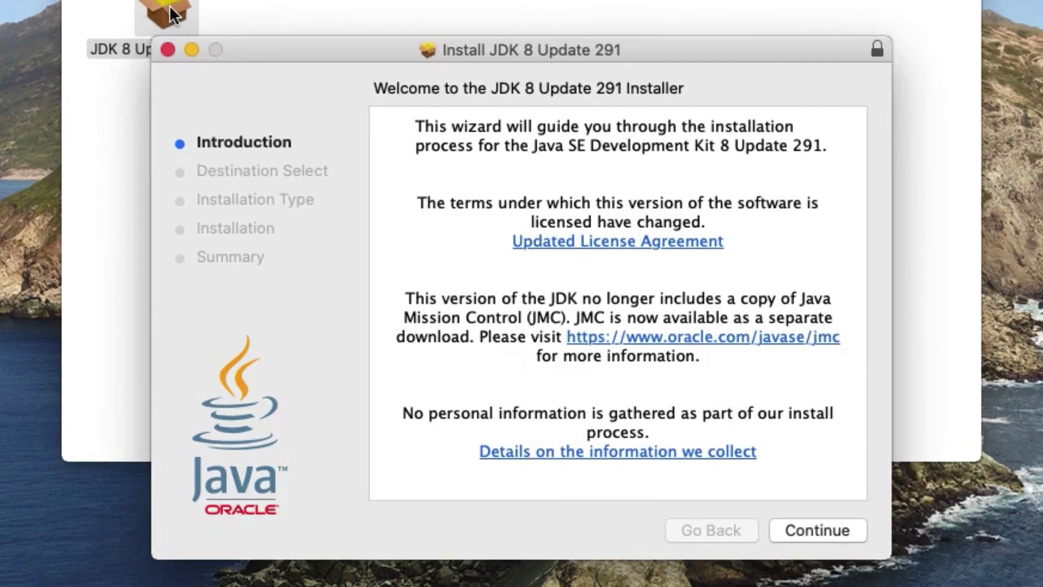
pyautogui.click(821, 529)
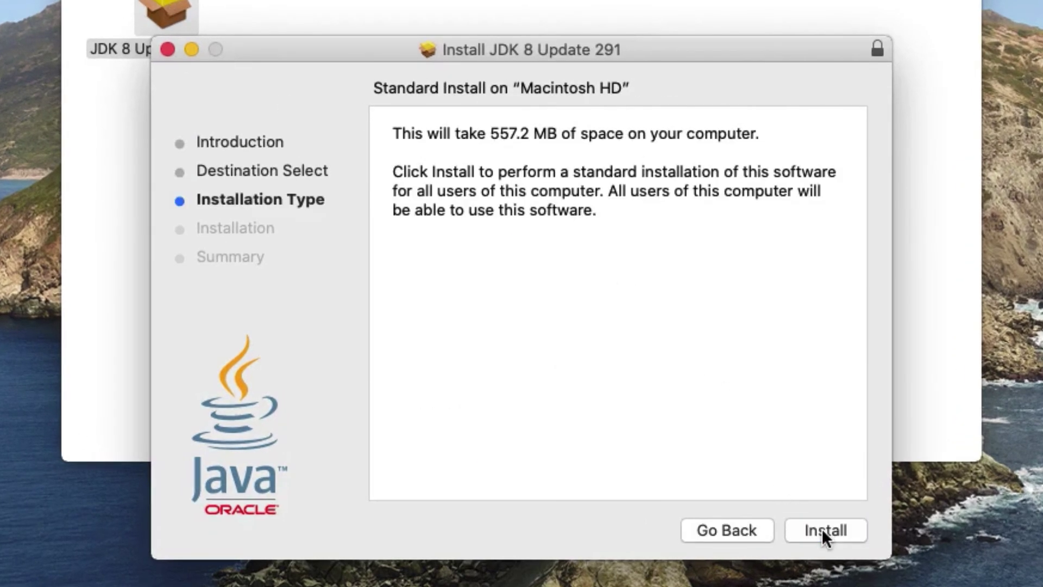
pyautogui.click(821, 529)
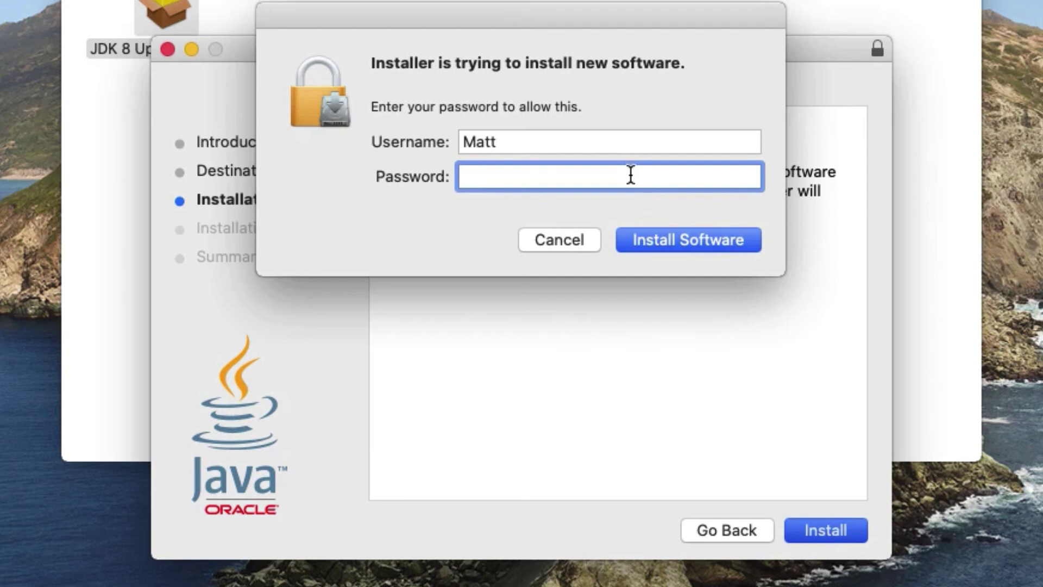
pyautogui.write('••••')
pyautogui.click(683, 245)
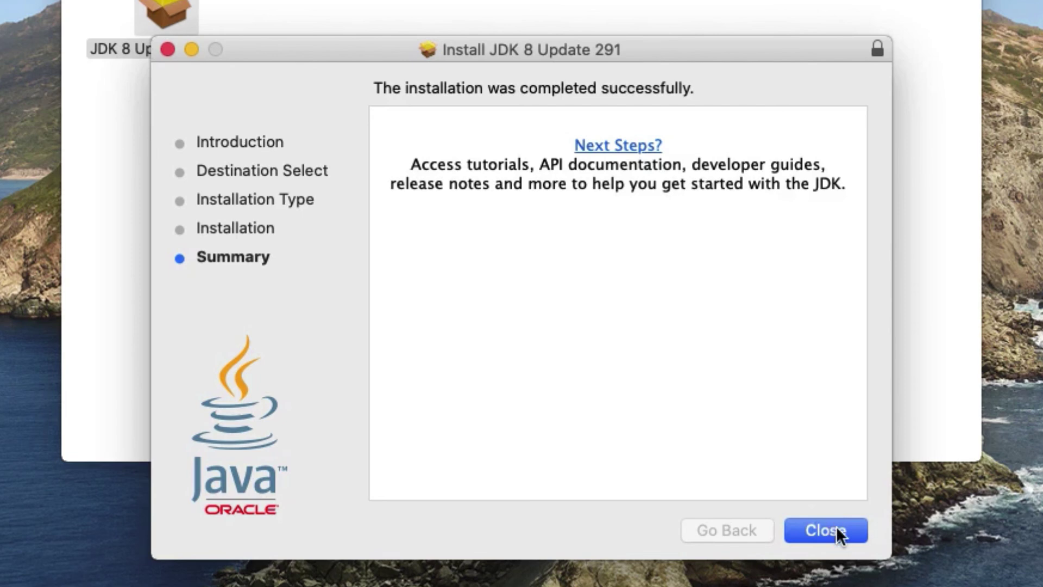
pyautogui.click(836, 533)
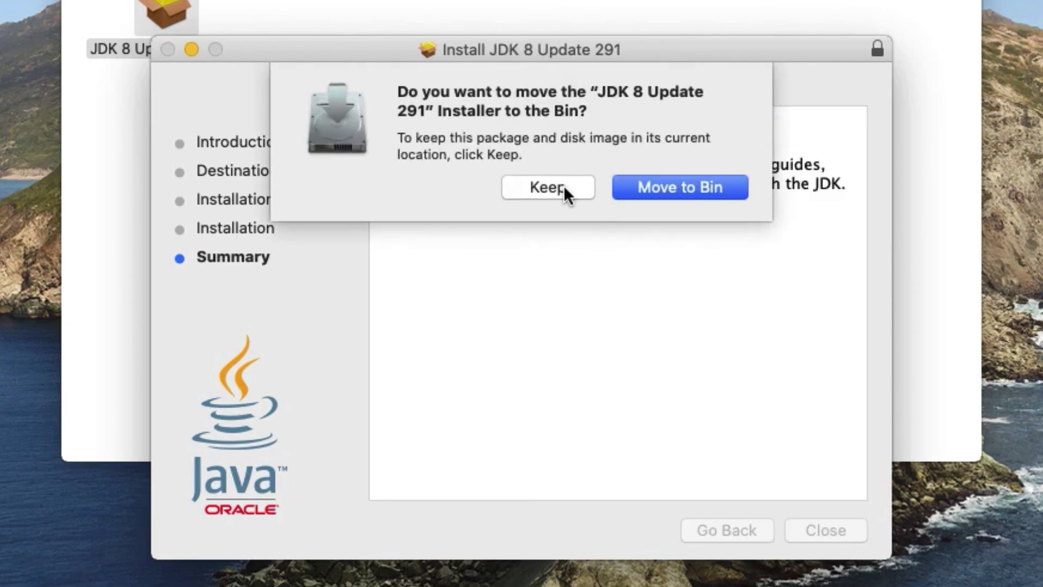
pyautogui.click(548, 187)
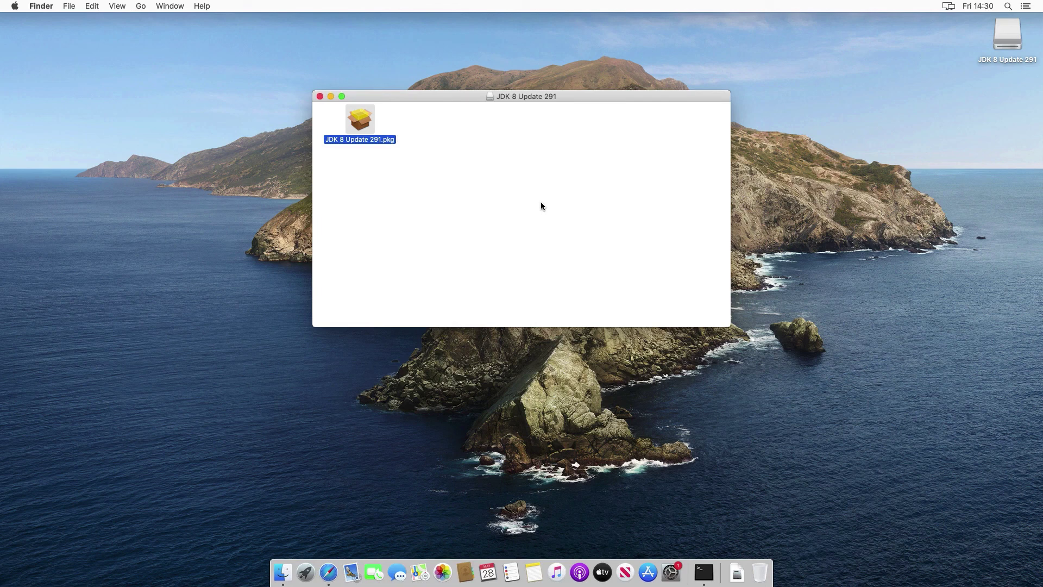
pyautogui.rightClick(542, 203)
pyautogui.click(554, 205)
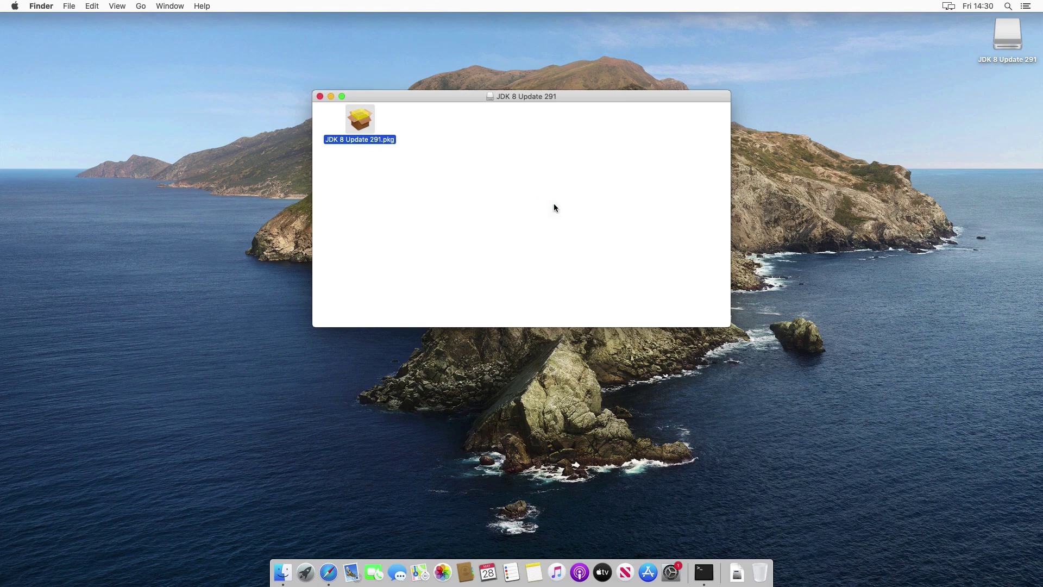